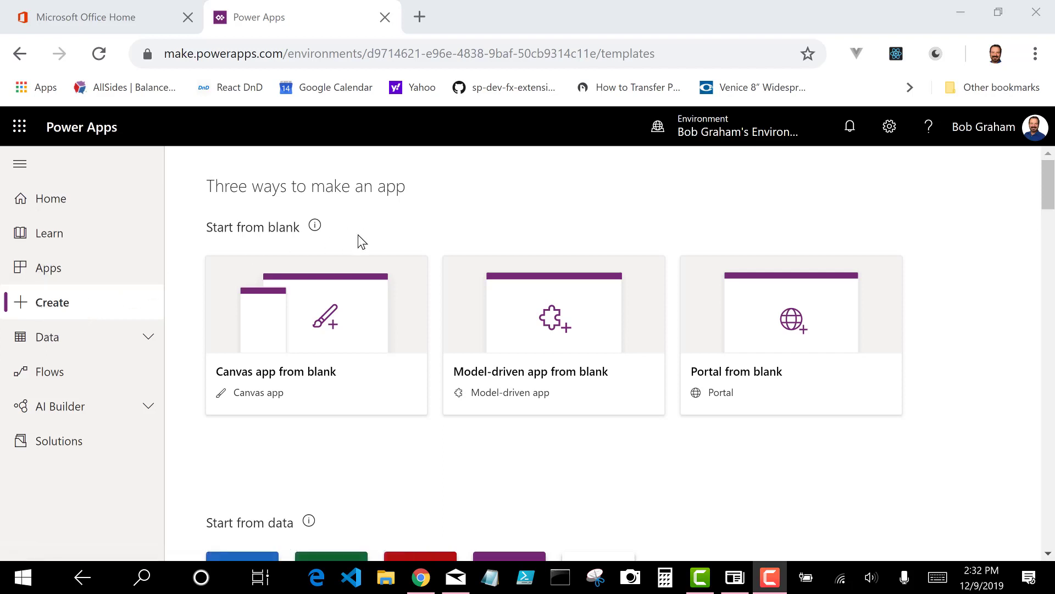
scroll(401, 420, down, 1)
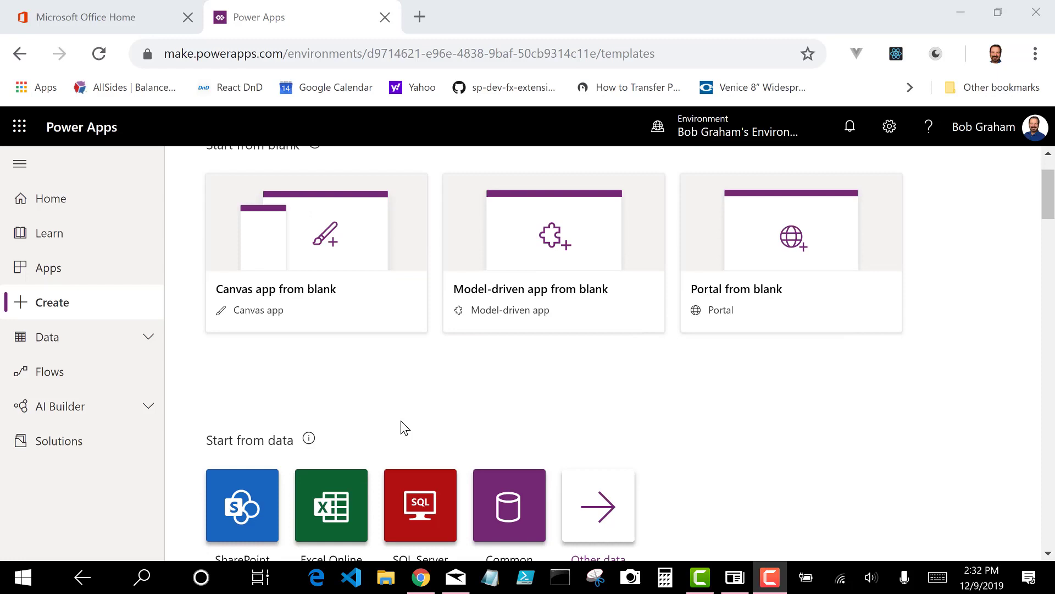
scroll(400, 420, down, 2)
scroll(401, 421, down, 3)
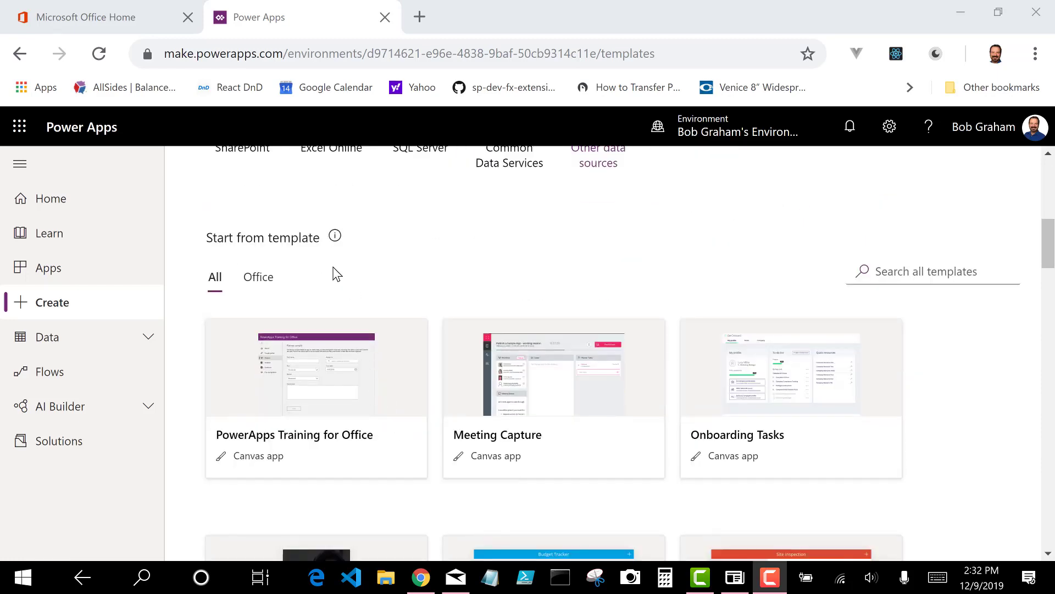
scroll(337, 276, down, 2)
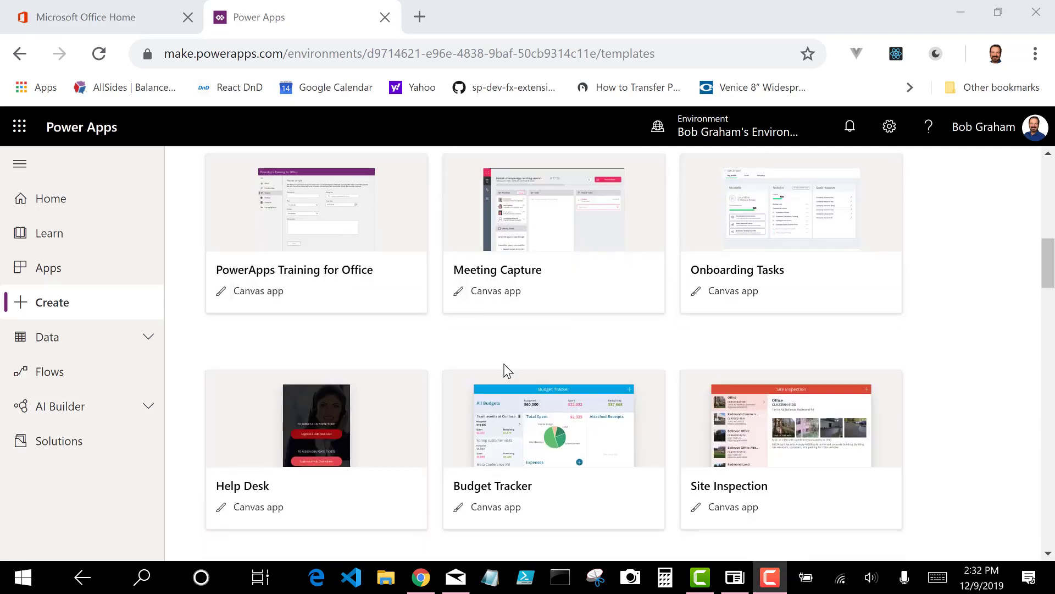
scroll(660, 324, down, 2)
scroll(657, 336, down, 3)
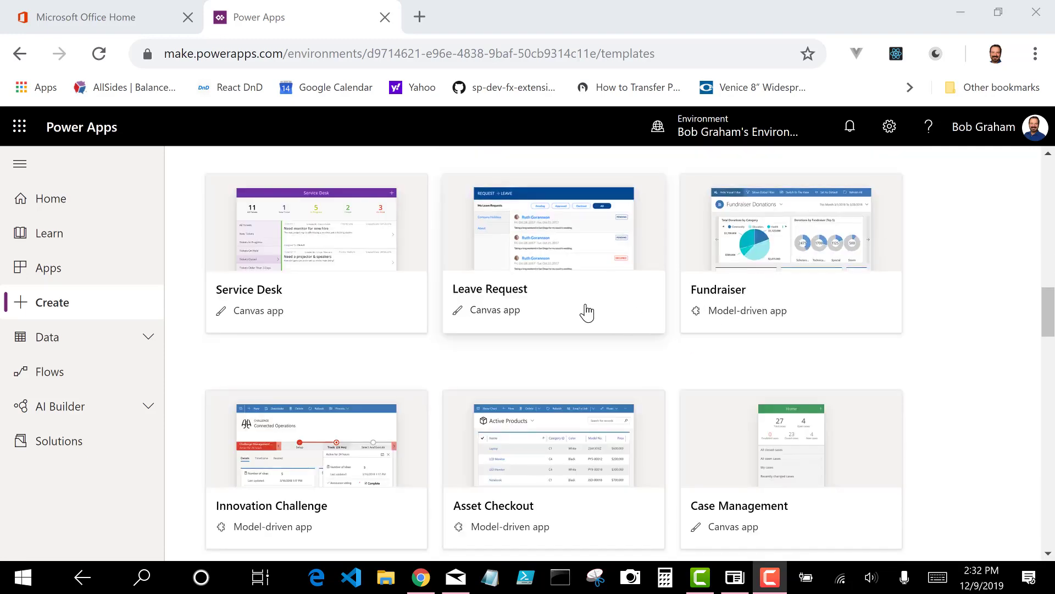
Step: Create a tablet app from the Leave Request template named My Leave Request
click(528, 244)
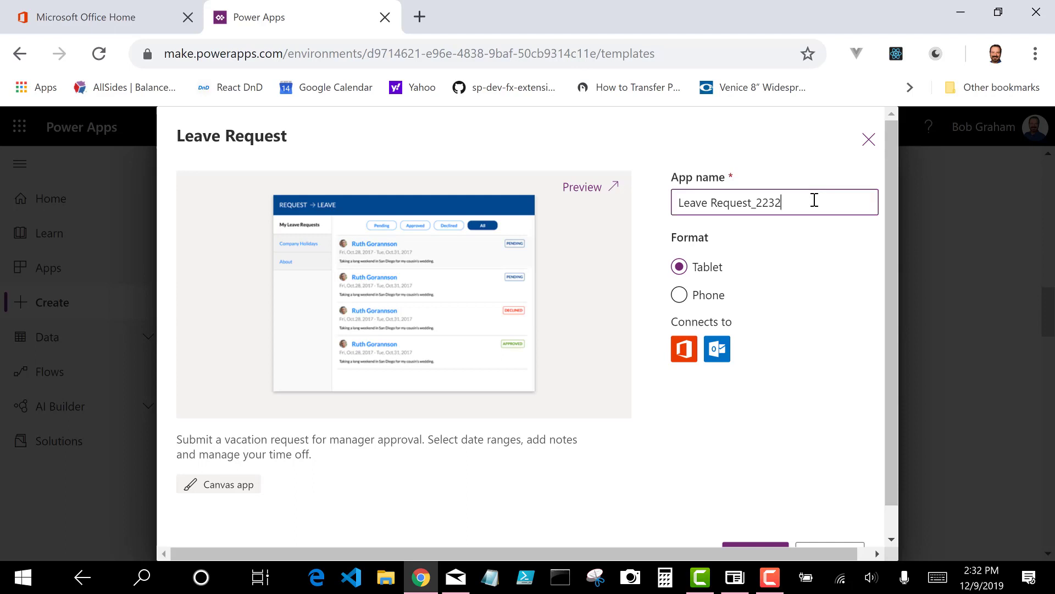
key(ctrl+shift+Left)
key(ctrl+shift+Left)
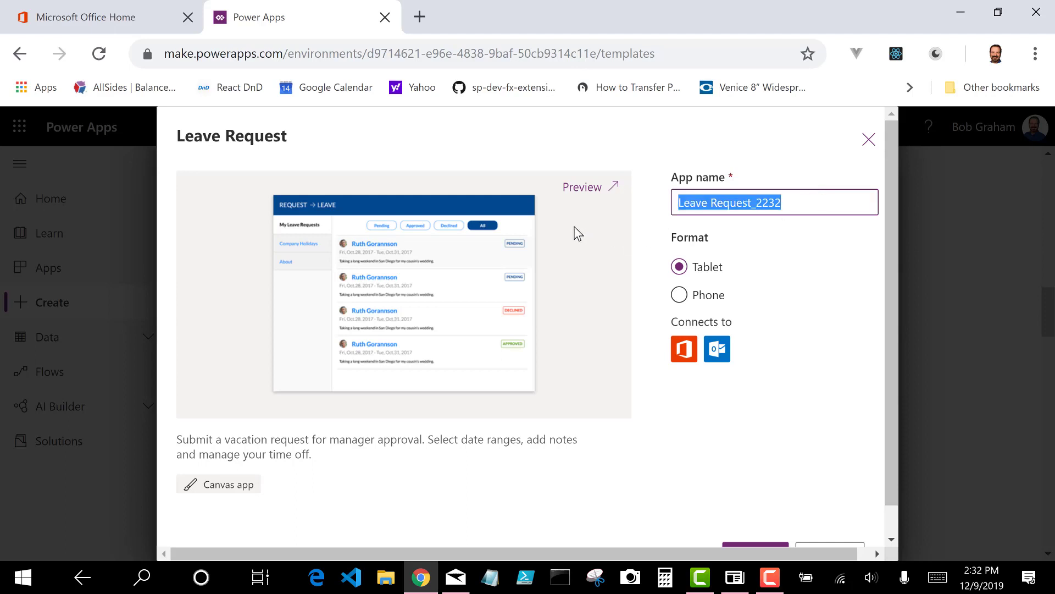
text(My Leave R)
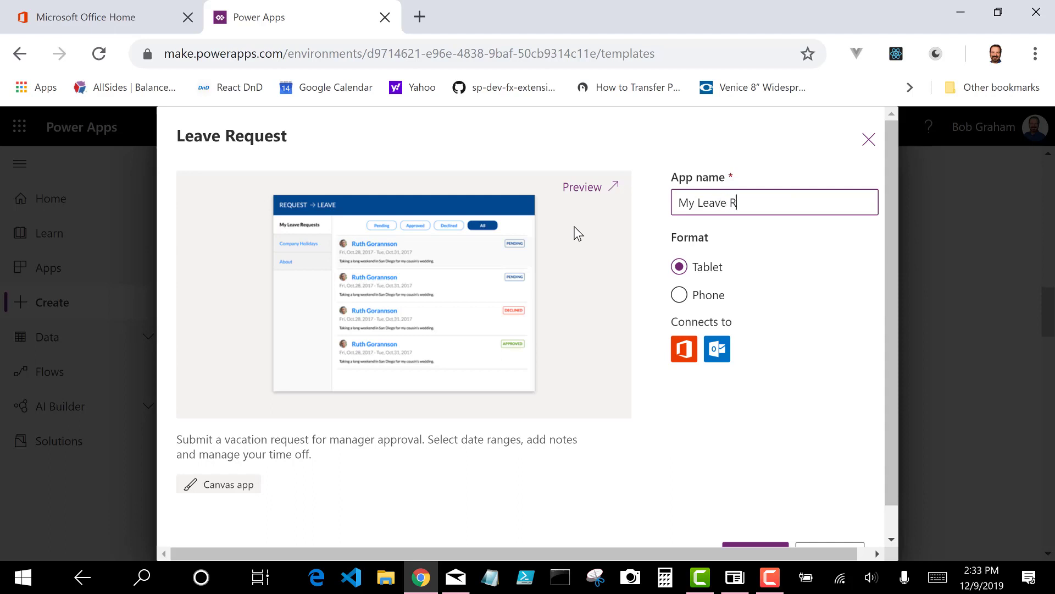
text(equest)
scroll(739, 363, down, 1)
click(761, 529)
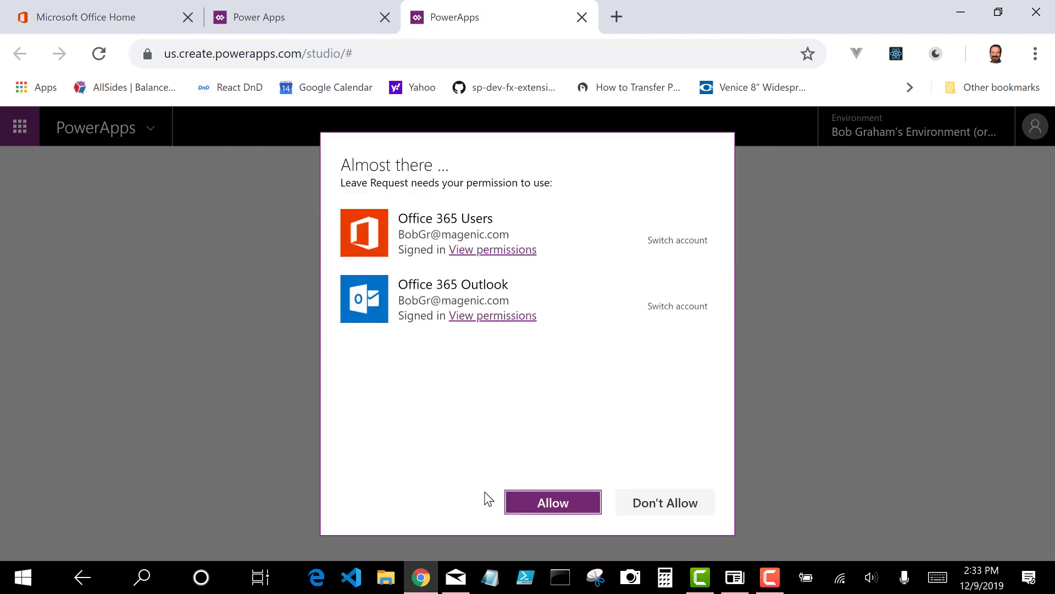
Step: Allow the Office 365 Users and Outlook connections so the app loads in Studio
click(516, 503)
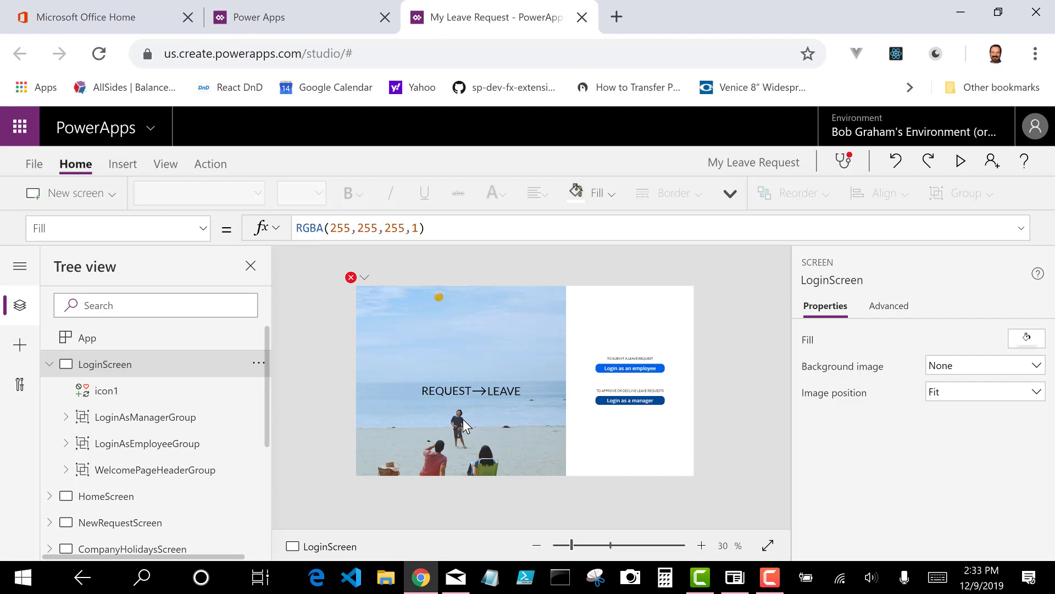
Step: Collapse LoginScreen, view HomeScreen, then select App to show its name My Leave Request
click(51, 364)
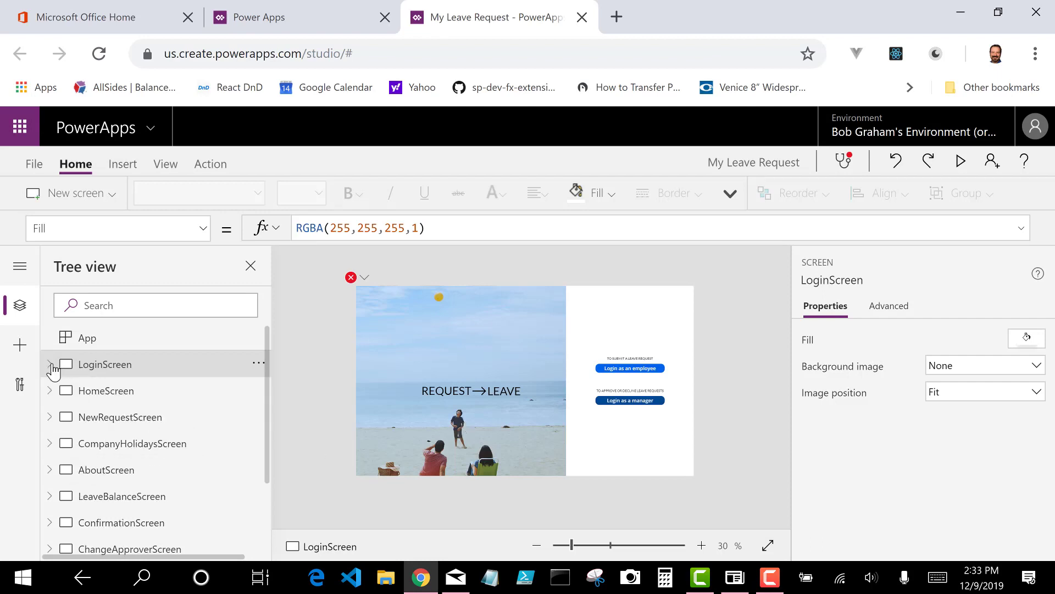
scroll(56, 429, down, 3)
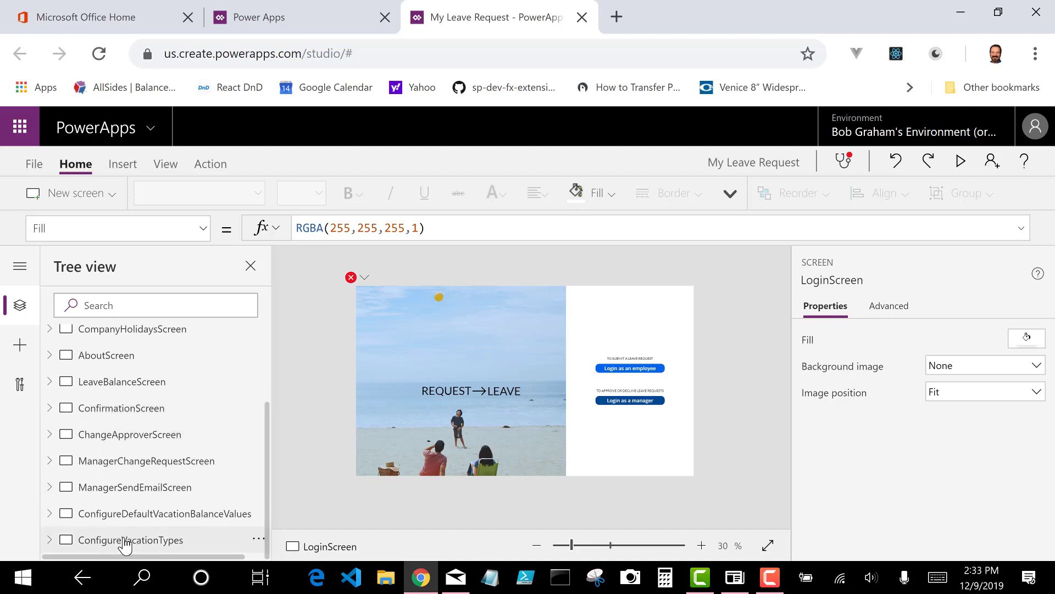
scroll(128, 527, up, 3)
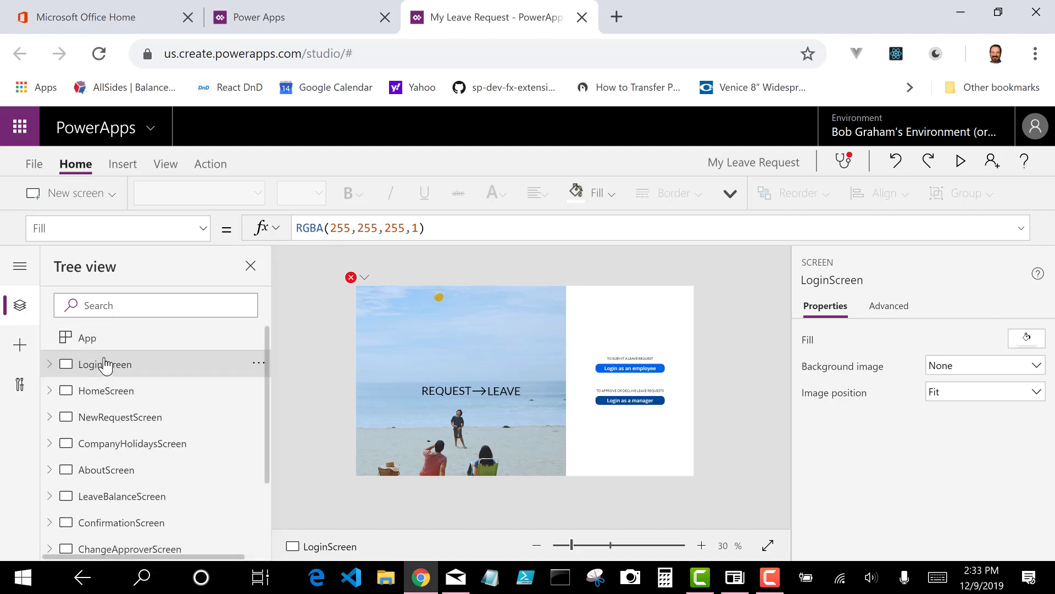
scroll(165, 495, down, 3)
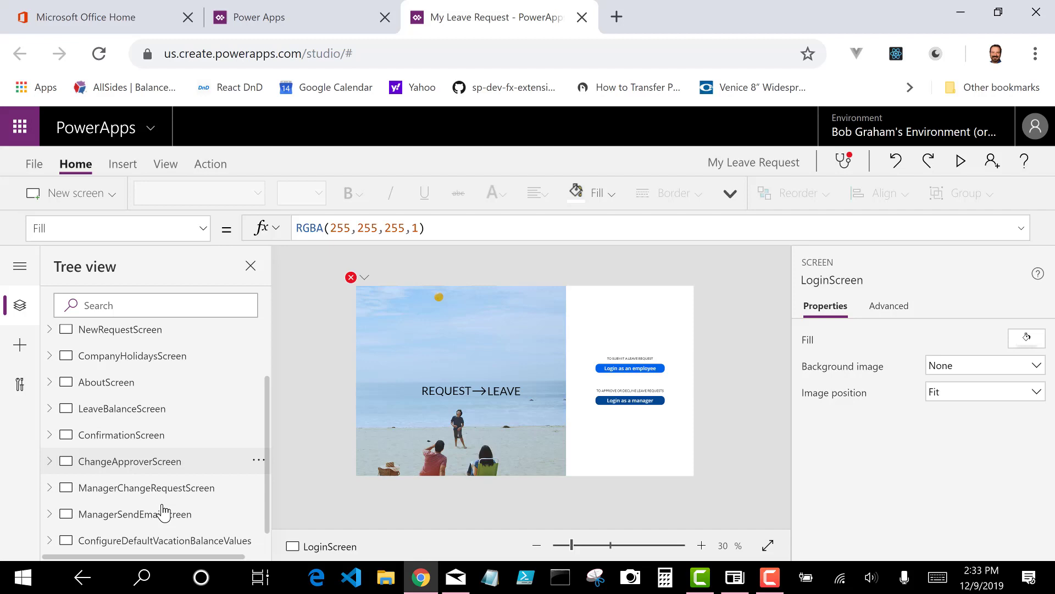
scroll(160, 512, down, 1)
scroll(158, 504, up, 4)
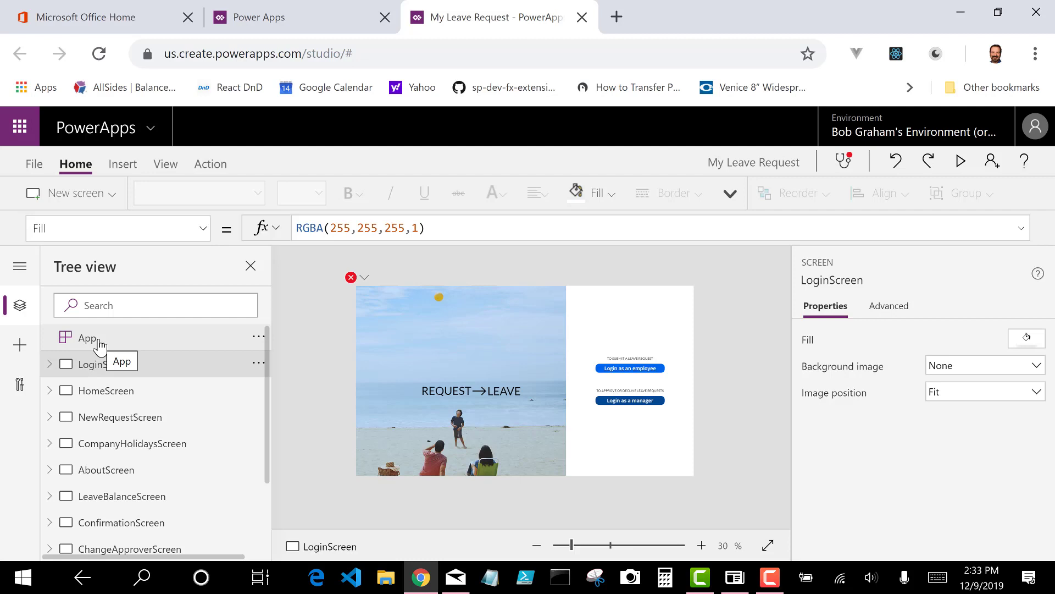
click(108, 397)
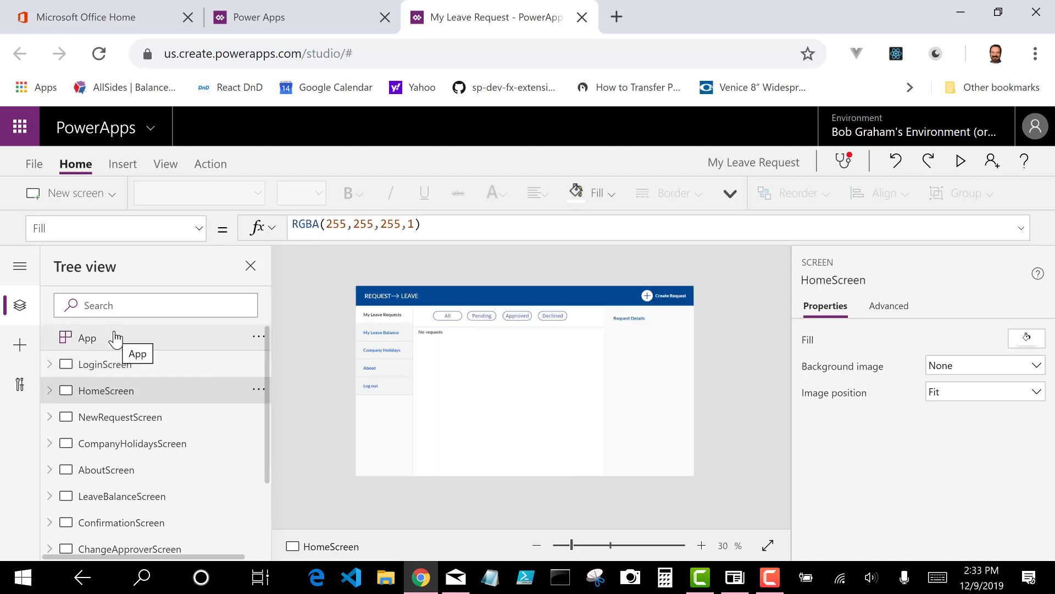
click(111, 338)
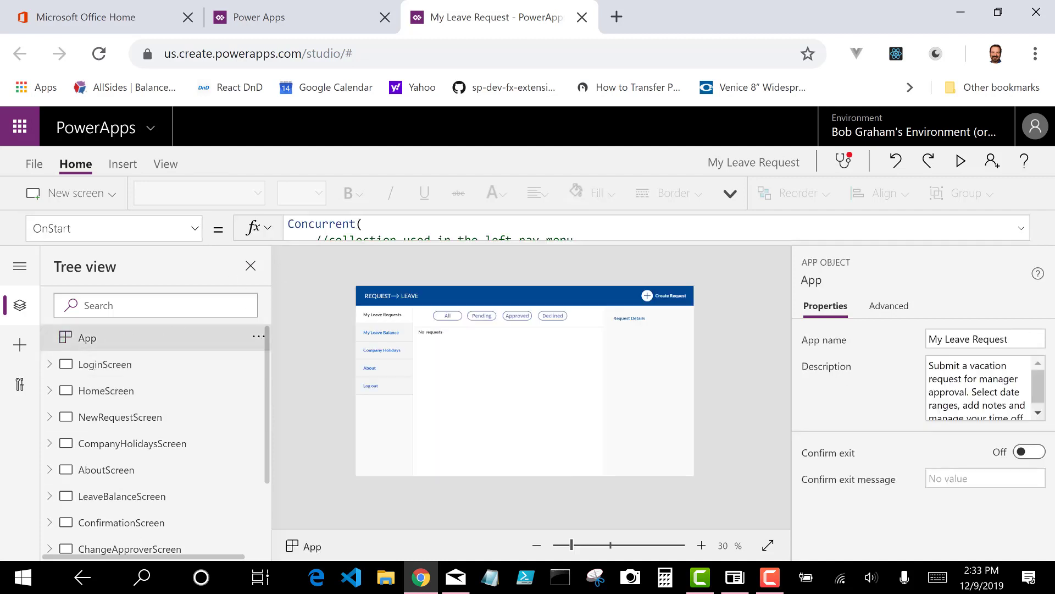
scroll(138, 506, down, 1)
scroll(139, 507, down, 1)
scroll(138, 503, up, 2)
Step: Save a cloud copy named My Leave Request Red and return to the editor
click(33, 164)
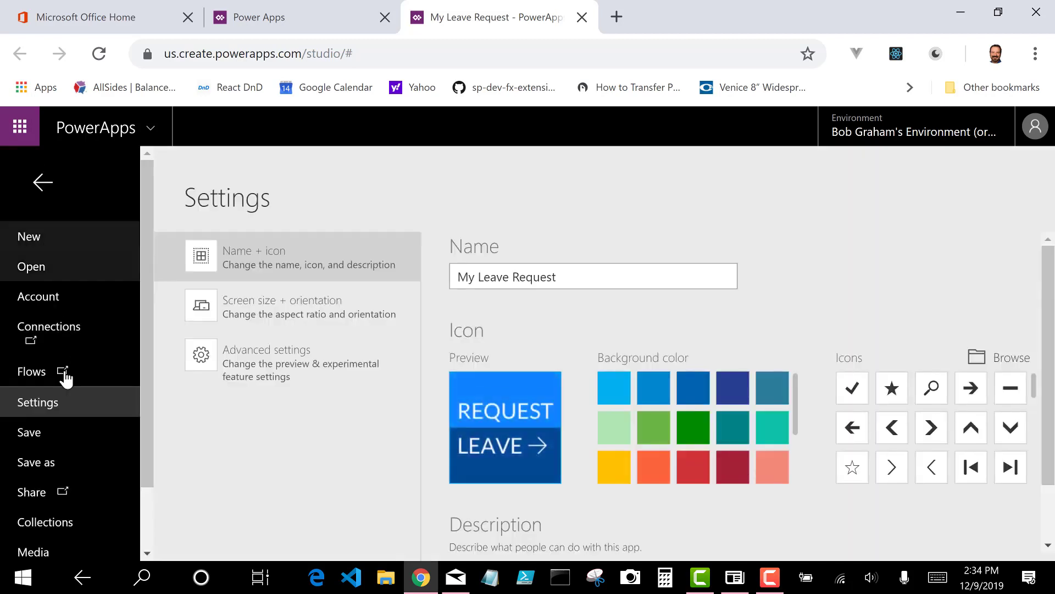
click(58, 466)
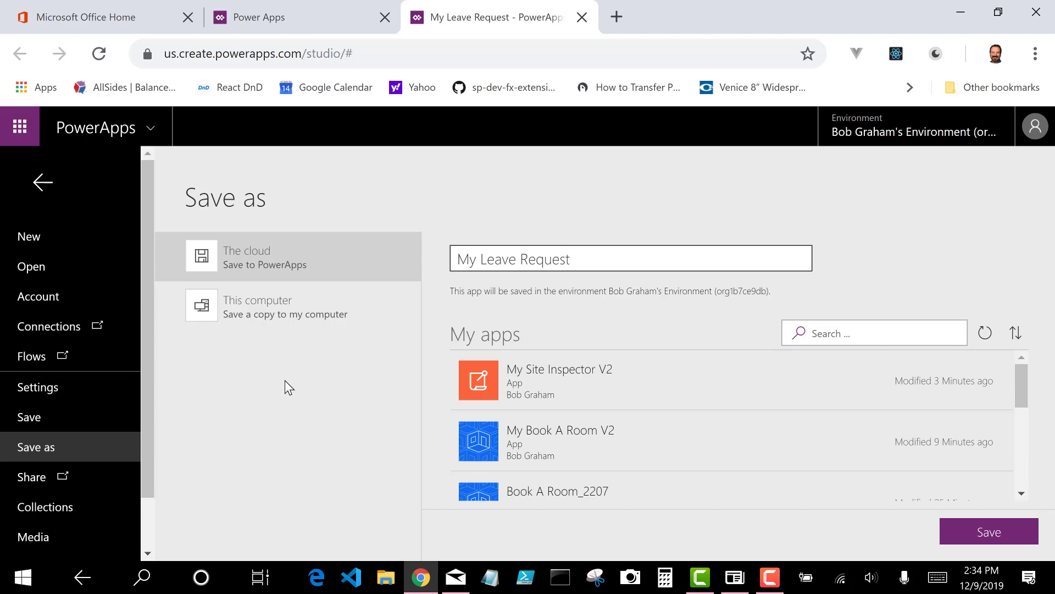
triple_click(620, 261)
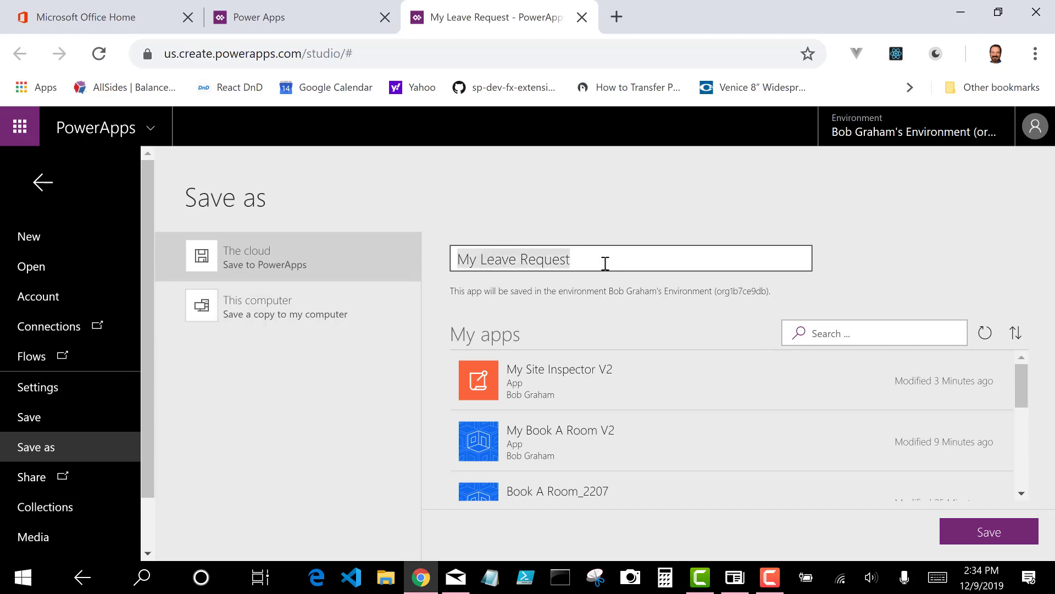
click(606, 263)
text(Red)
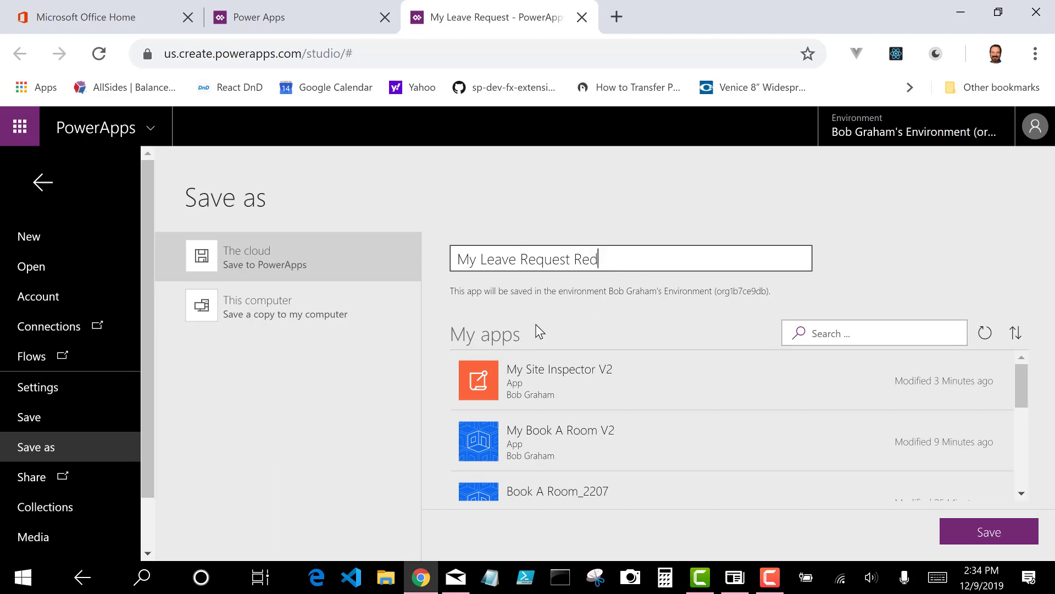
click(1006, 533)
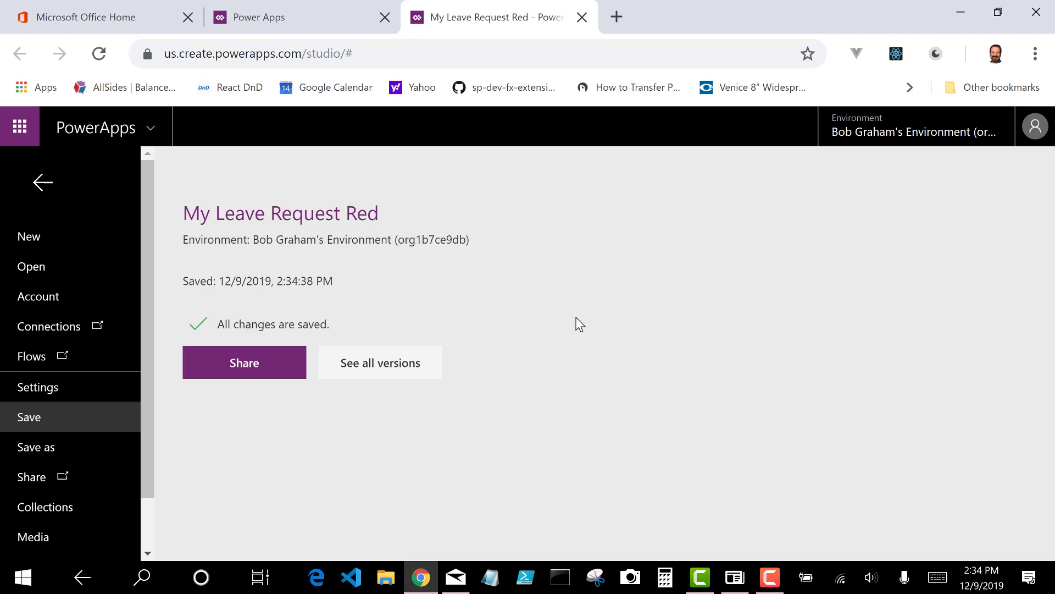
click(37, 182)
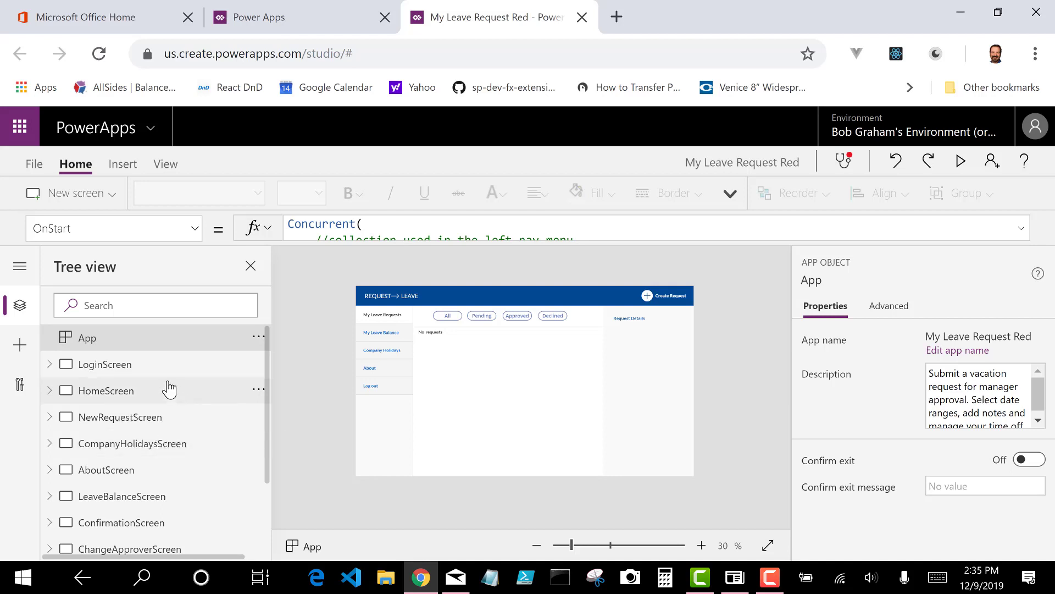
Step: Duplicate LoginScreen to create LoginScreen_1 with its icon and login groups
mouse_move(105, 364)
click(144, 368)
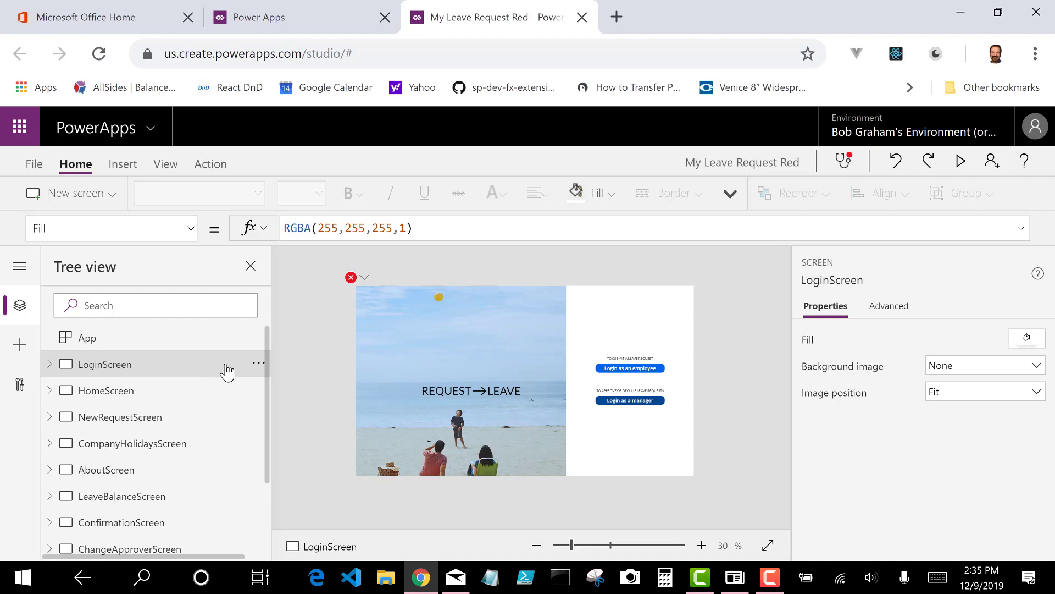
click(257, 365)
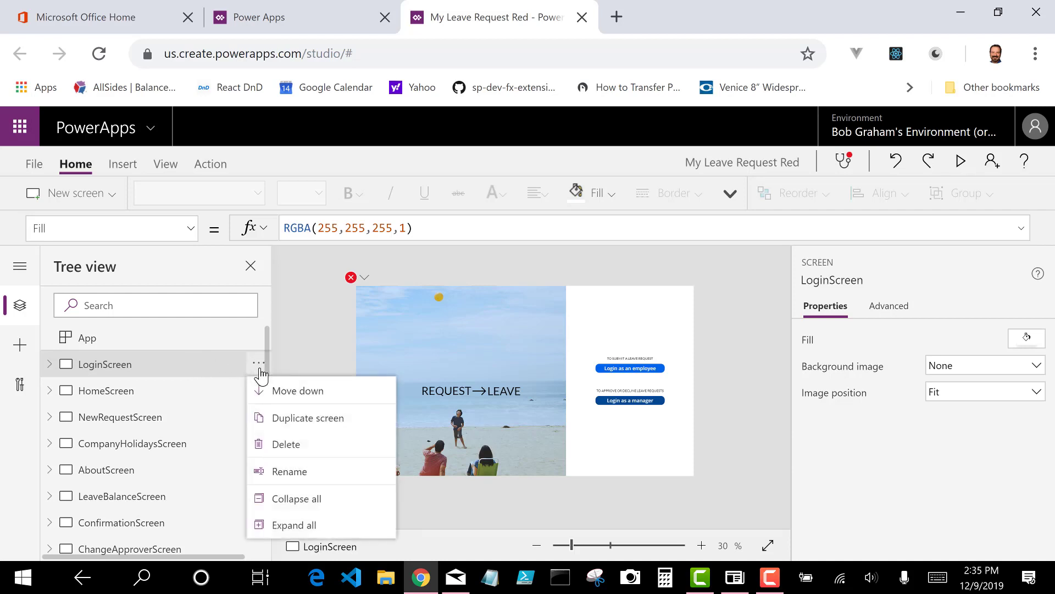
click(310, 419)
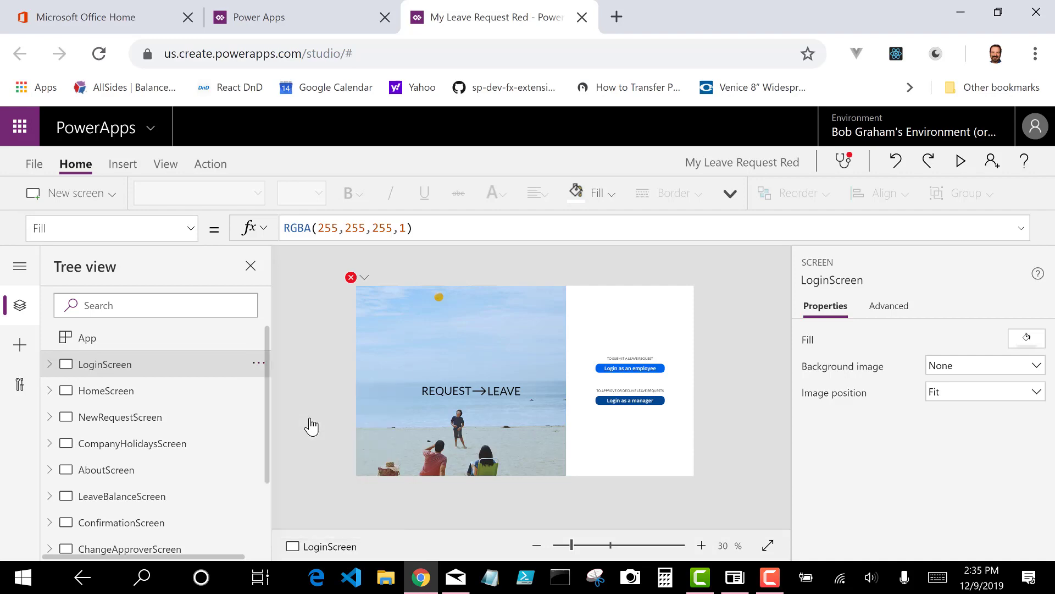